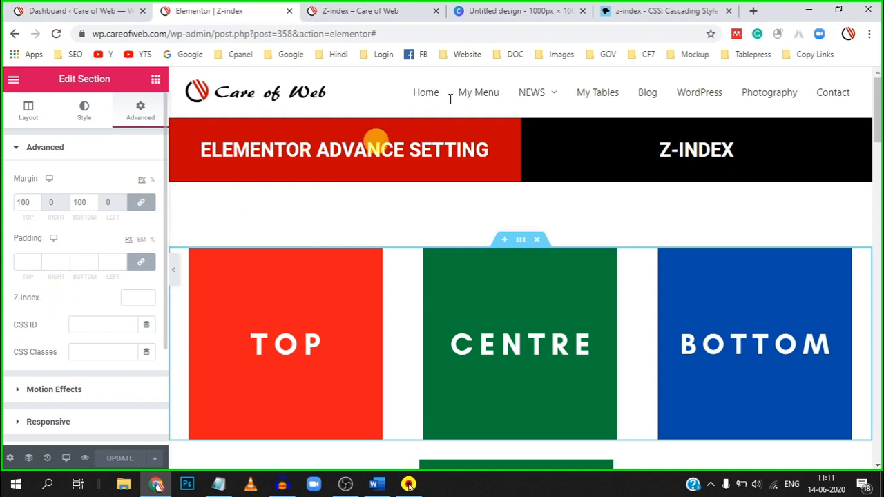
Look over the Z-index page preview and compare the z-index values 1, 3, 5 and 7 in MDN's CSS demo.
left_click(377, 13)
scroll(562, 237, "down", 10)
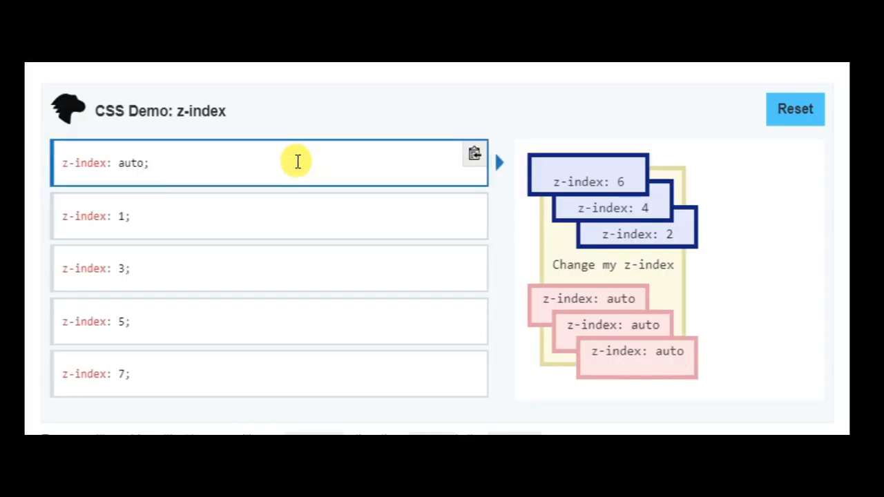
left_click(292, 210)
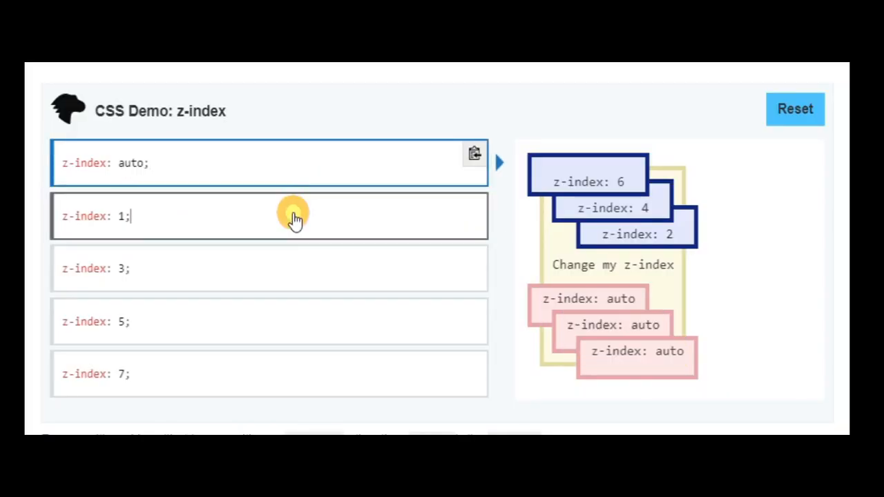
left_click(285, 275)
left_click(281, 320)
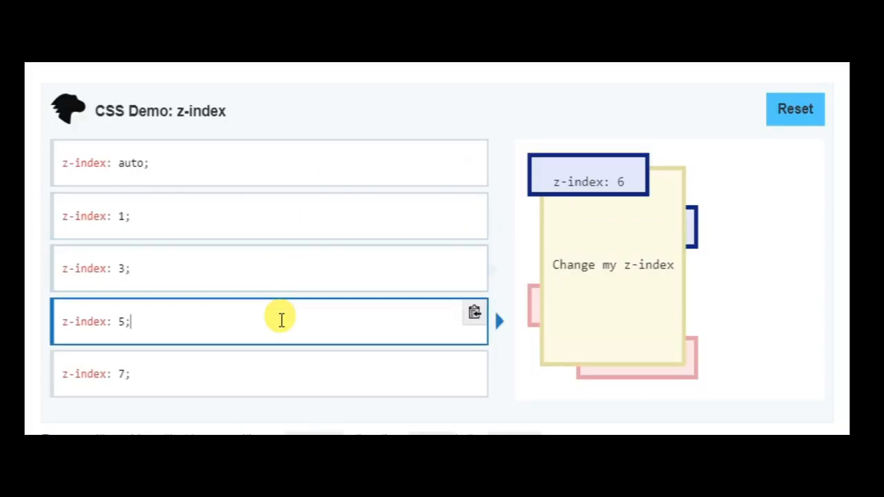
left_click(288, 377)
left_click(297, 332)
left_click(297, 272)
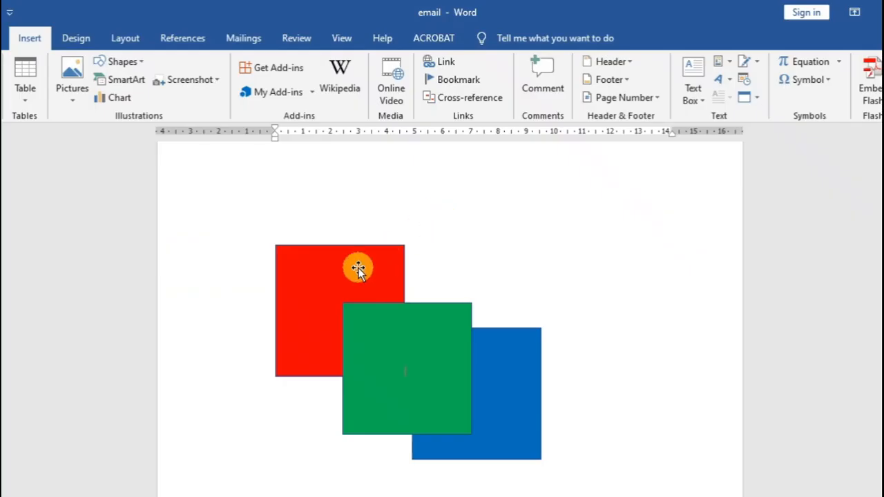
In Word, inspect the overlapping red, green and blue squares and view the green square's Bring to Front and Send to Back options.
left_click(358, 268)
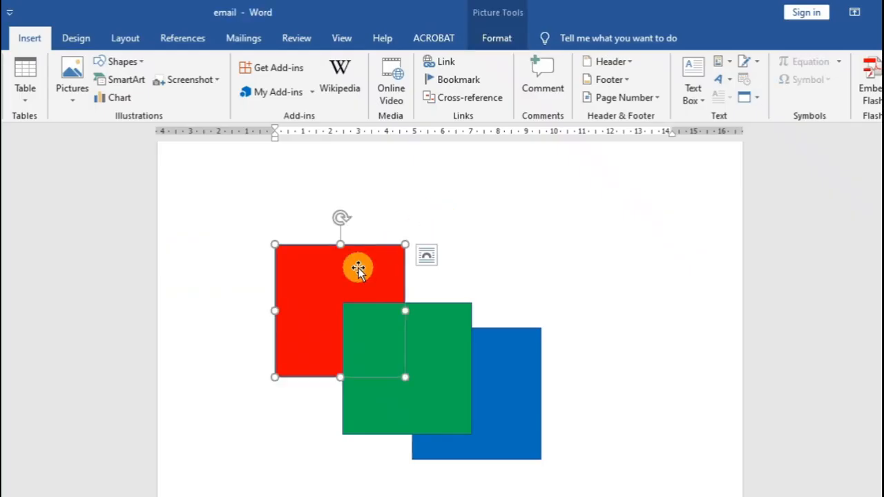
left_click(428, 339)
left_click(495, 363)
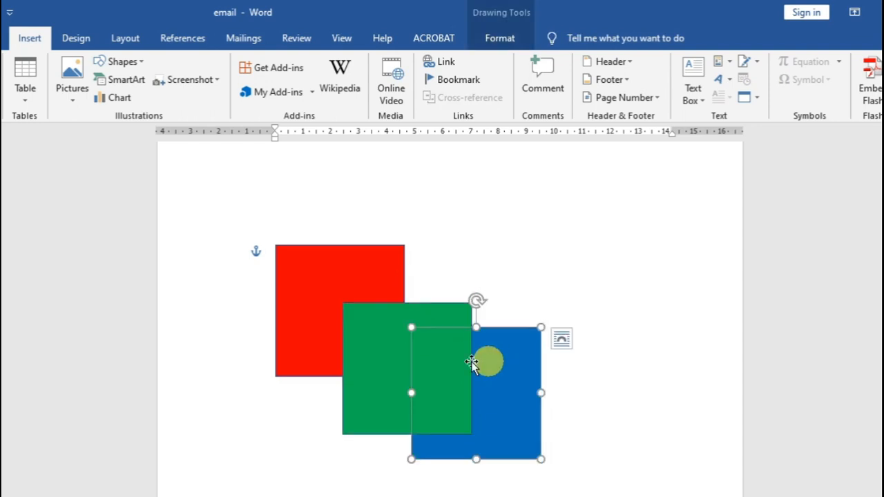
left_click(355, 322)
right_click(359, 328)
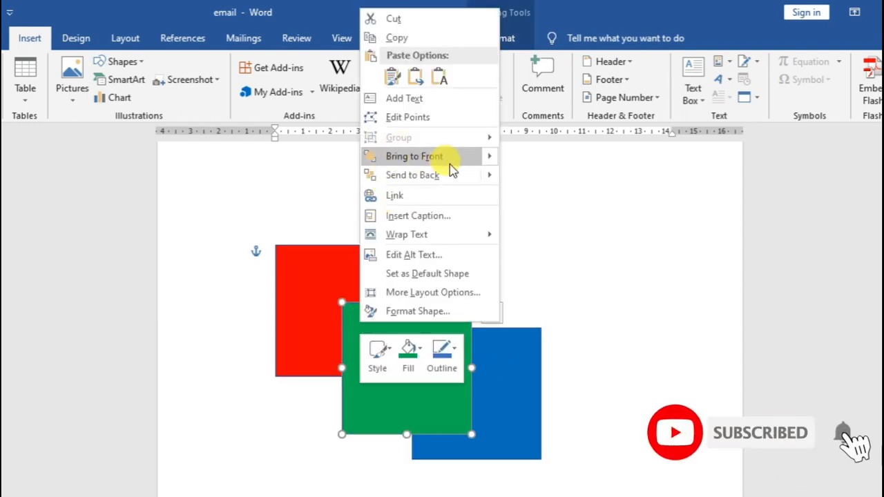
left_click(580, 319)
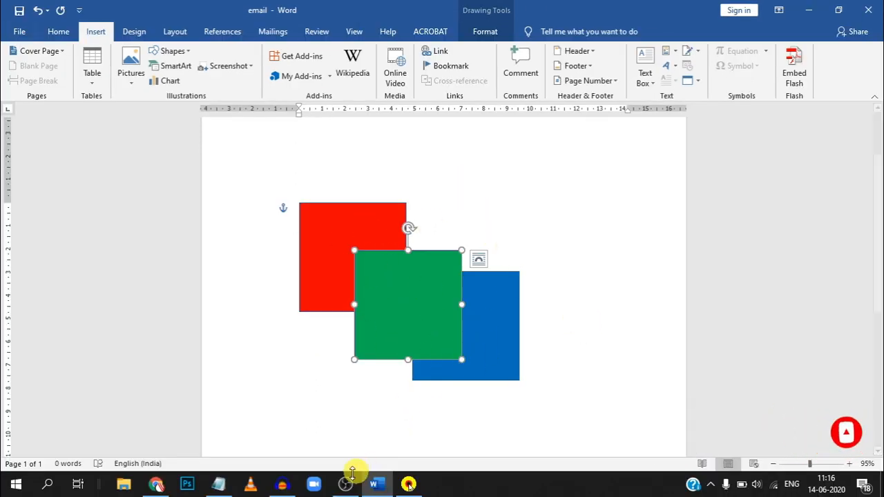
In the Canva design, send the red circle backwards and bring it forwards again relative to the blue square.
left_click(165, 491)
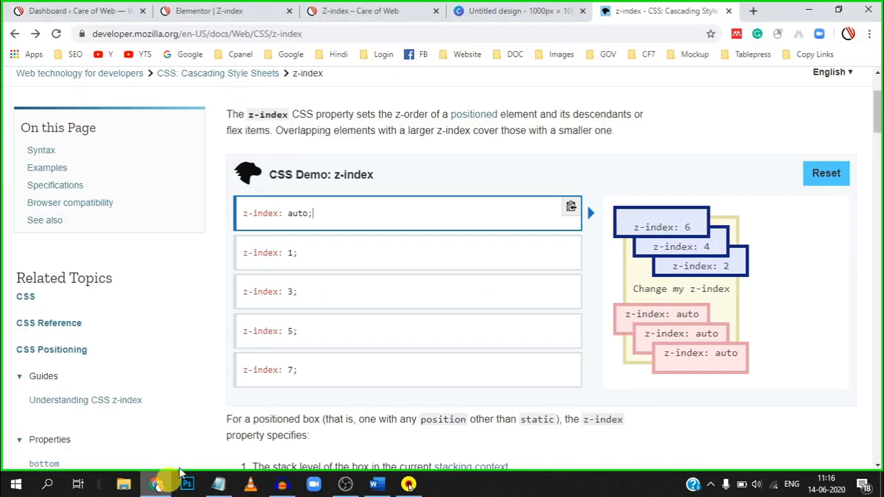
left_click(536, 14)
left_click(579, 191)
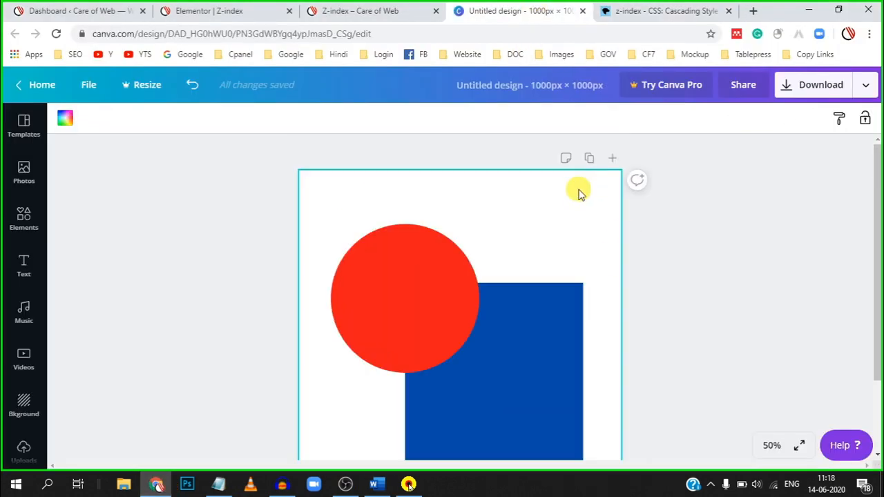
scroll(579, 194, "down", 1)
scroll(579, 194, "up", 1)
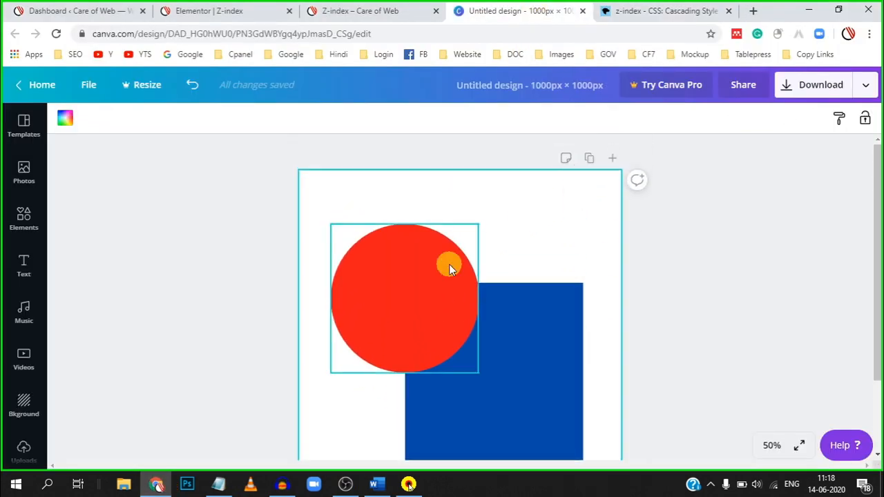
left_click(447, 267)
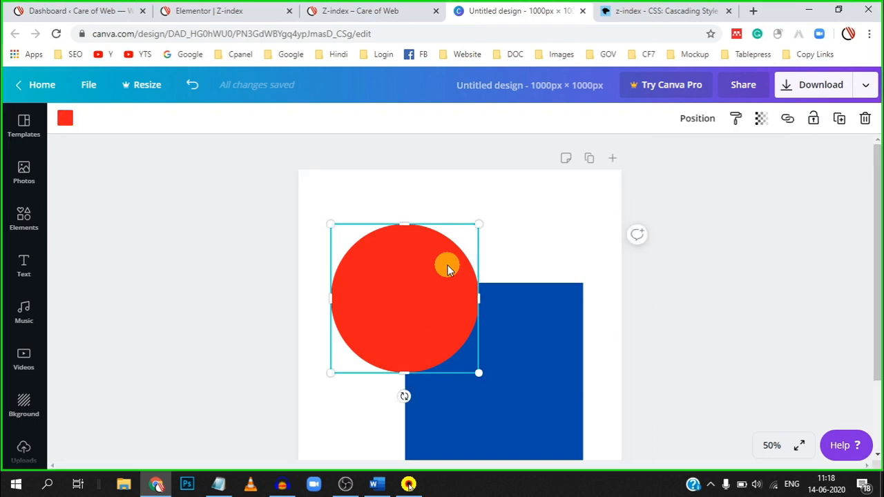
left_click(701, 120)
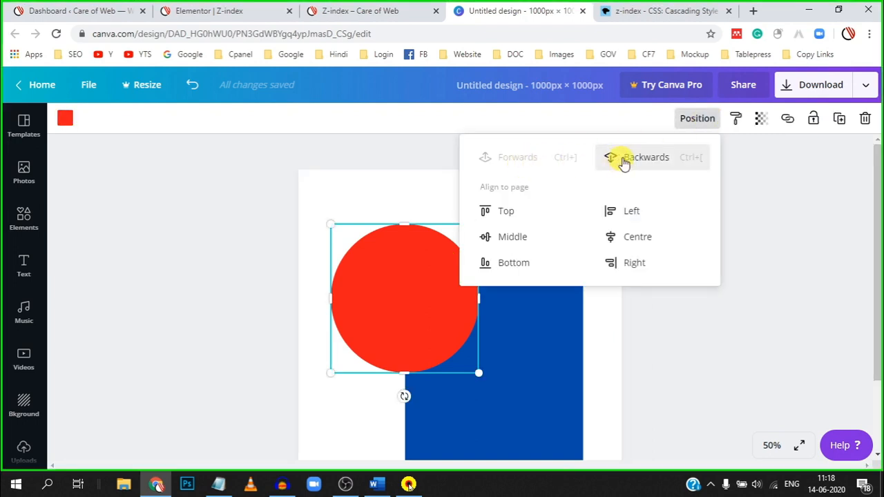
left_click(642, 161)
left_click(519, 161)
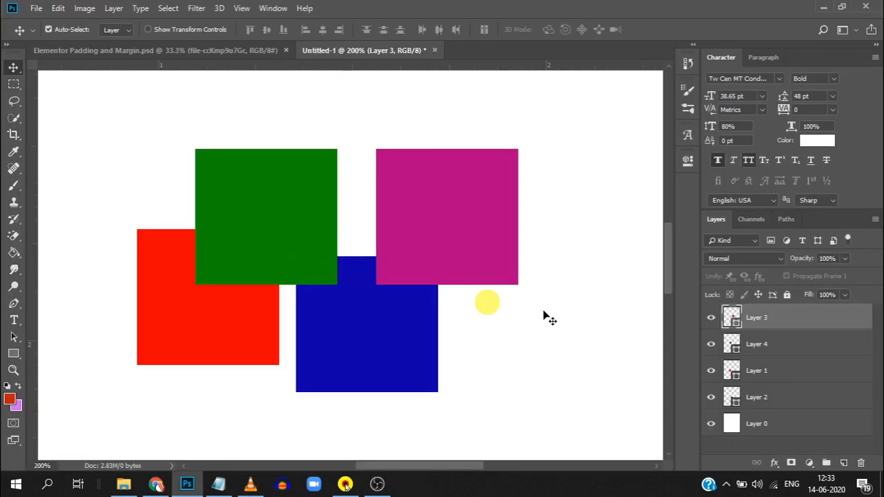
In Photoshop, reorder the layers so the blue square stacks above the magenta square.
left_click_drag(778, 372, 782, 395)
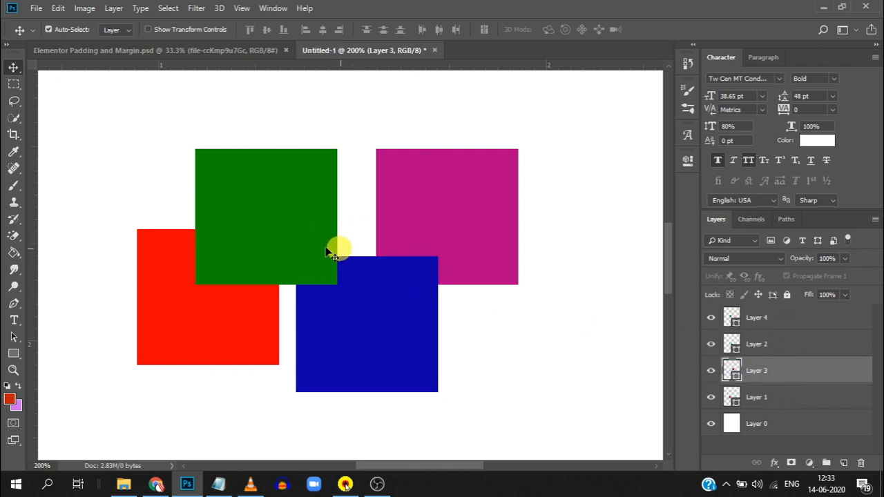
left_click(784, 377)
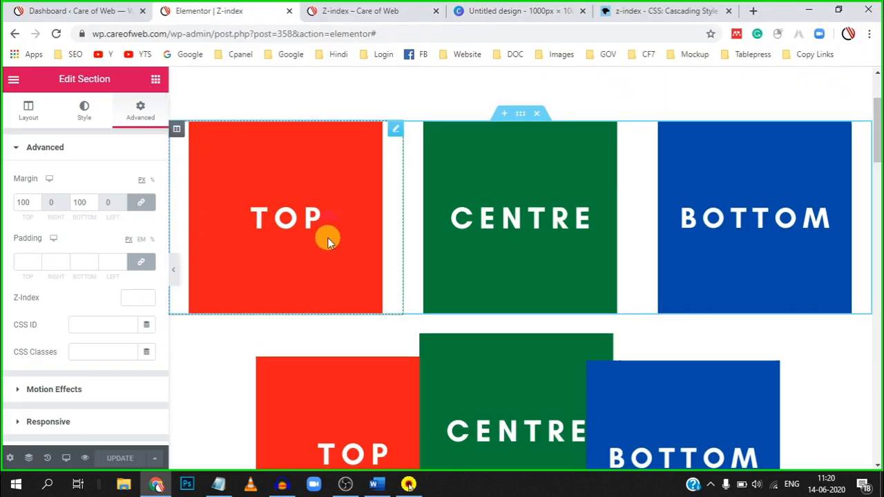
In the Elementor editor, set the Z-Index of the red TOP image in the overlapping group to 3.
scroll(327, 238, "up", 2)
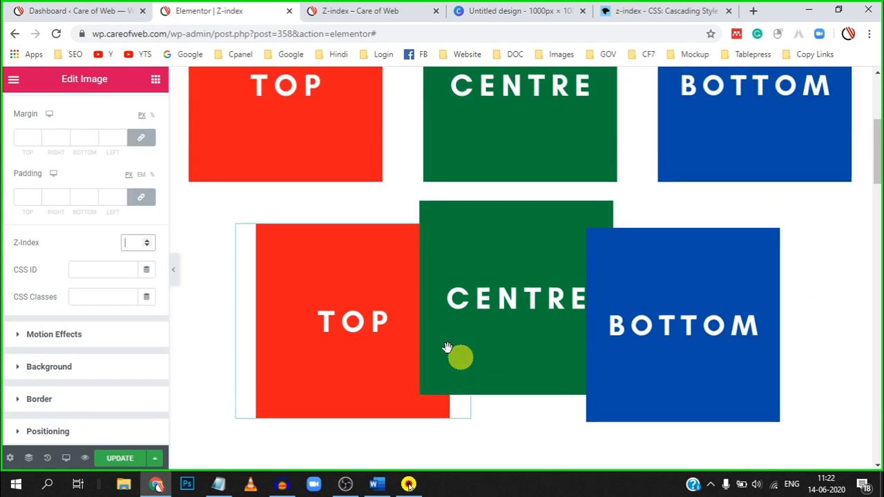
left_click_drag(458, 355, 300, 306)
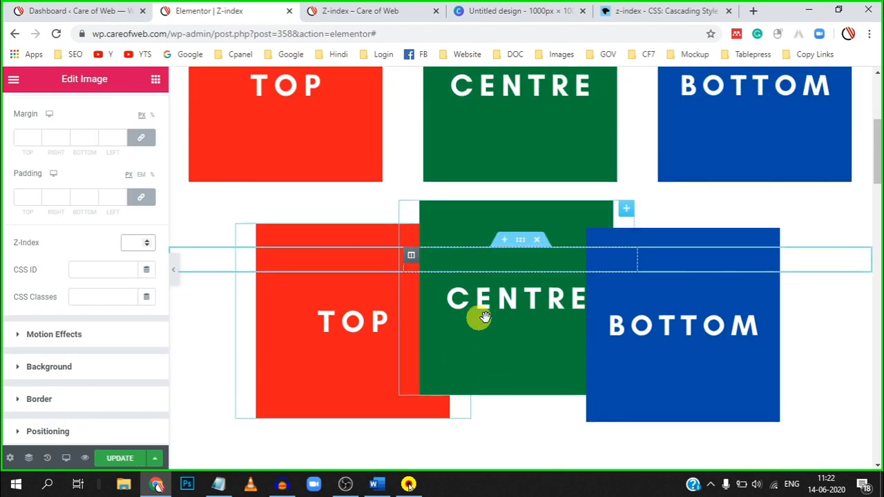
scroll(628, 320, "down", 1)
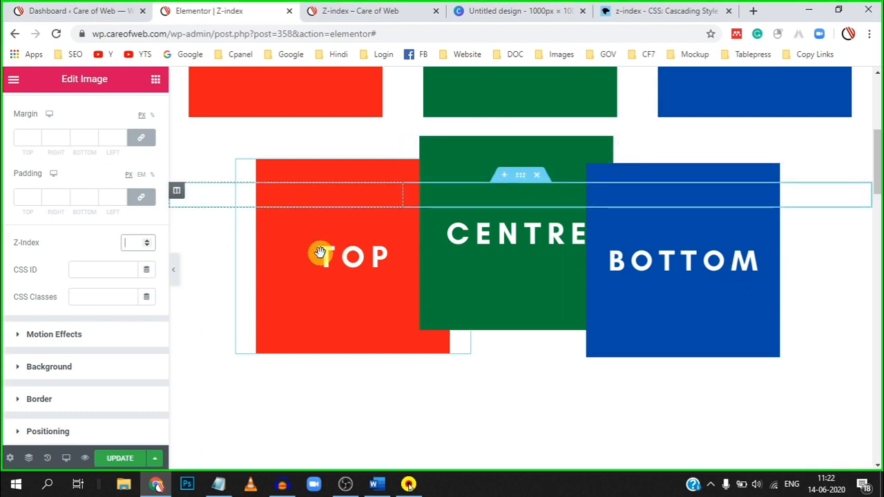
left_click(126, 242)
type("3")
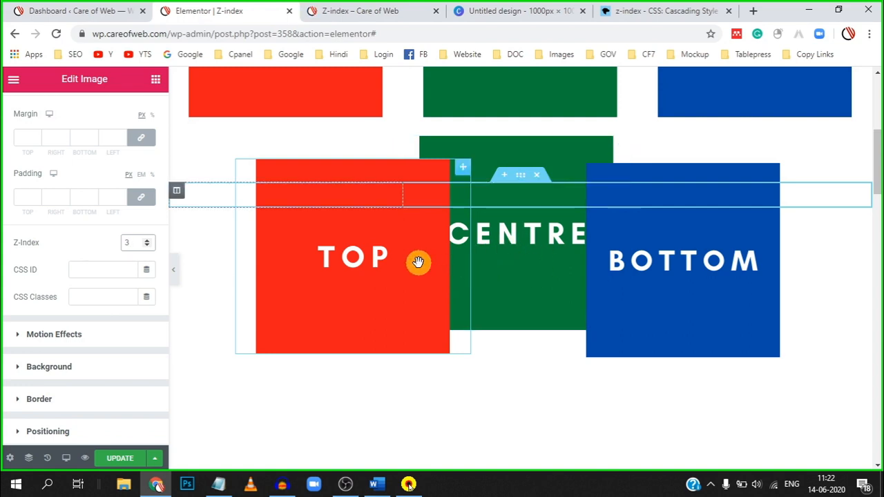
Move the red TOP image around the canvas, ending where it overlaps both the green CENTRE and blue BOTTOM images.
left_click_drag(416, 263, 576, 290)
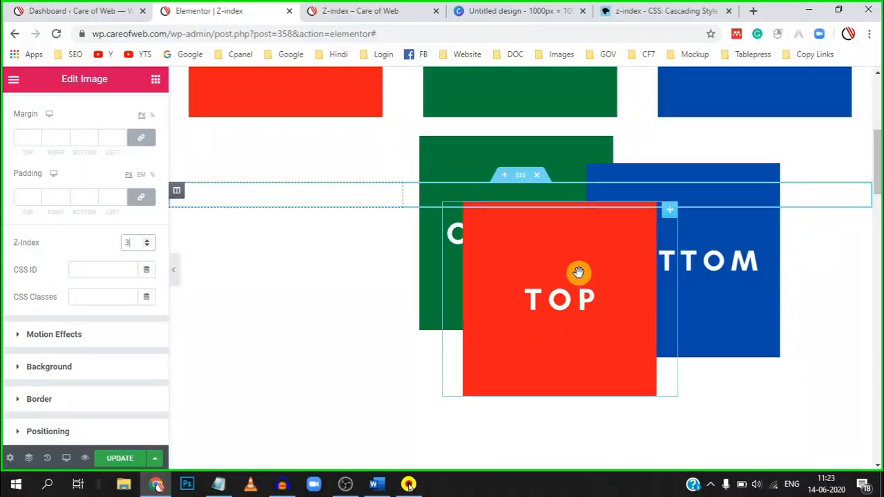
left_click_drag(579, 272, 380, 262)
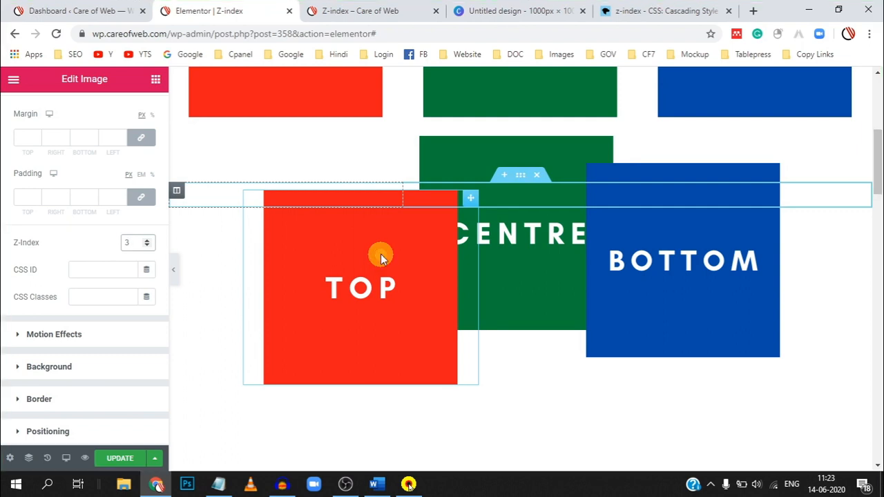
left_click_drag(380, 251, 408, 260)
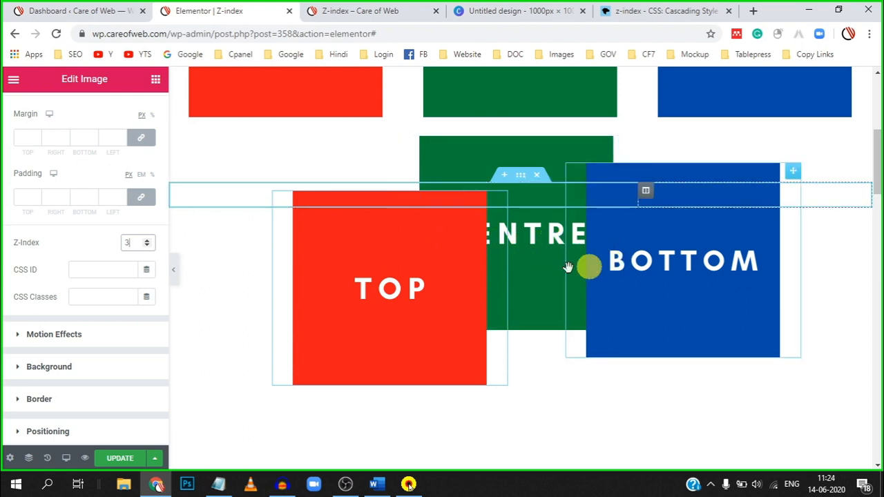
left_click_drag(451, 276, 637, 292)
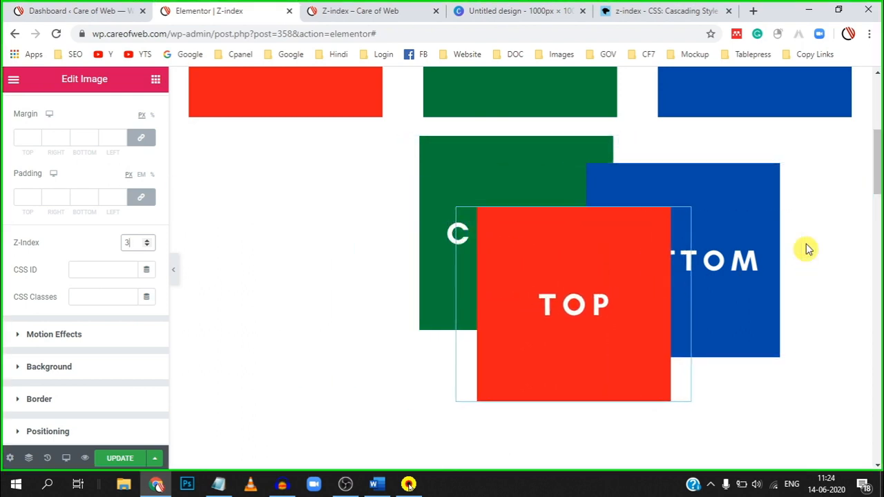
Set the Z-Index of the blue BOTTOM image to 4.
left_click(741, 232)
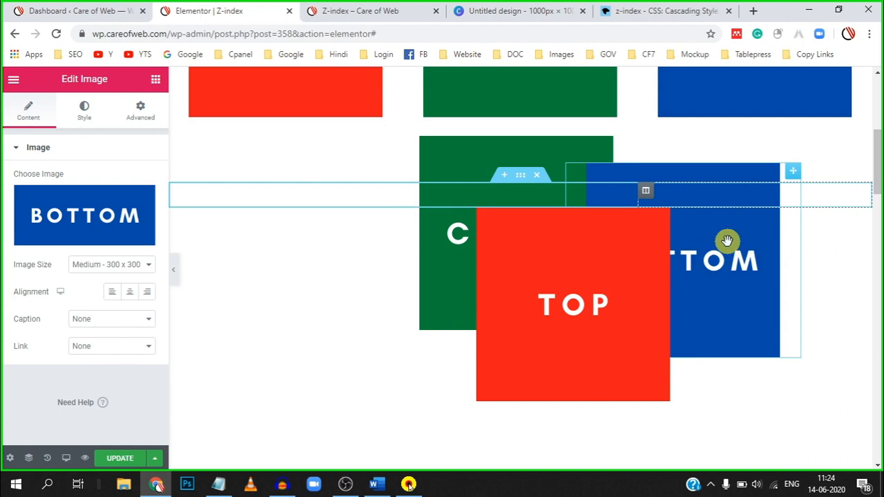
left_click(140, 111)
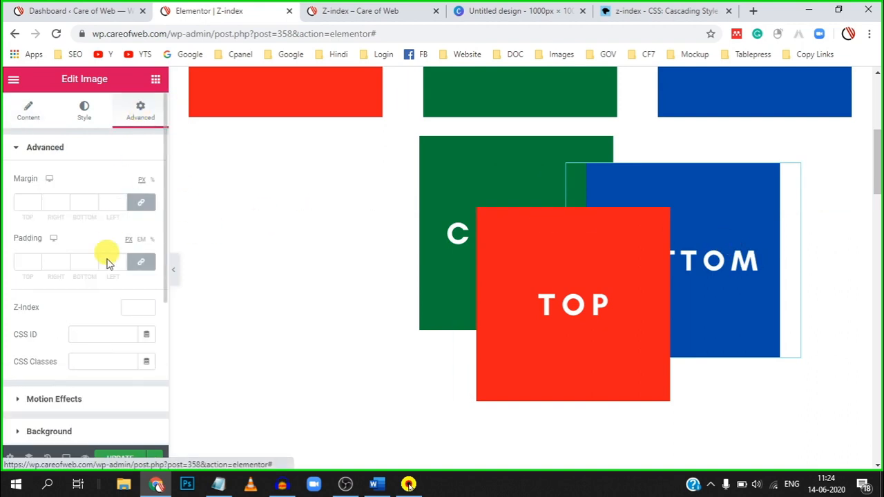
left_click(130, 306)
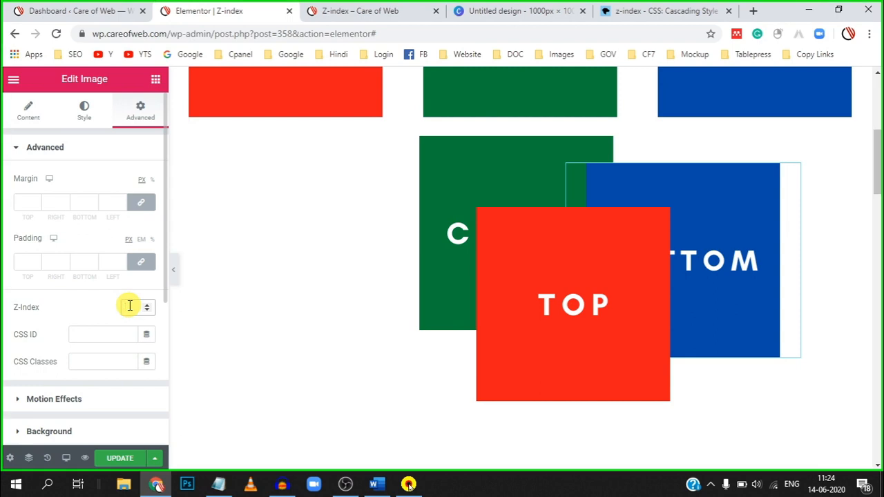
type("4")
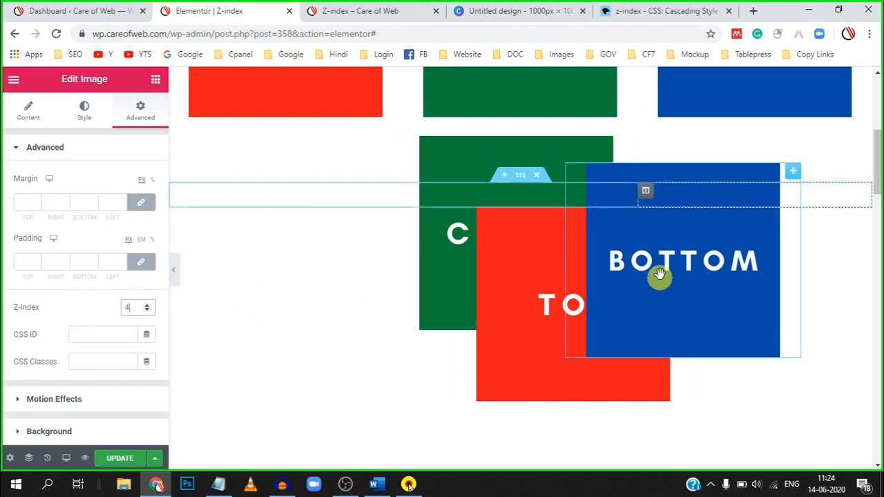
Set the green CENTRE image's Z-Index to 5 and move it leftward, clear of the red TOP image.
left_click(488, 153)
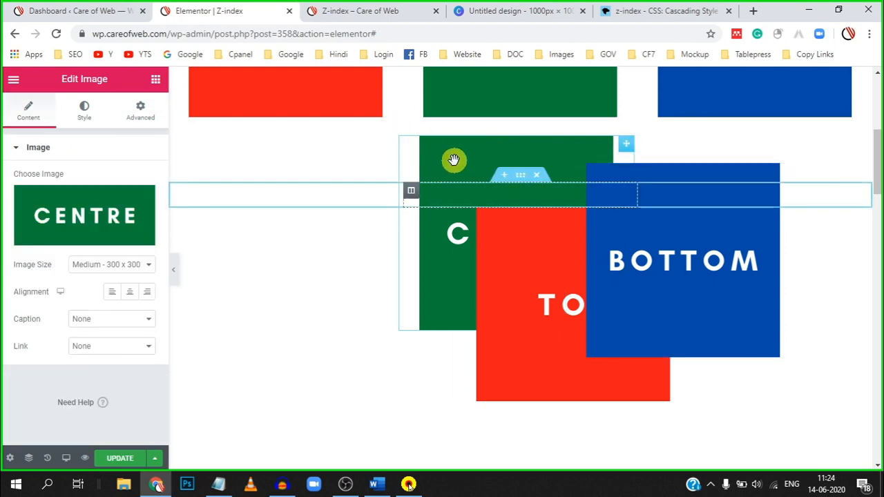
left_click(140, 109)
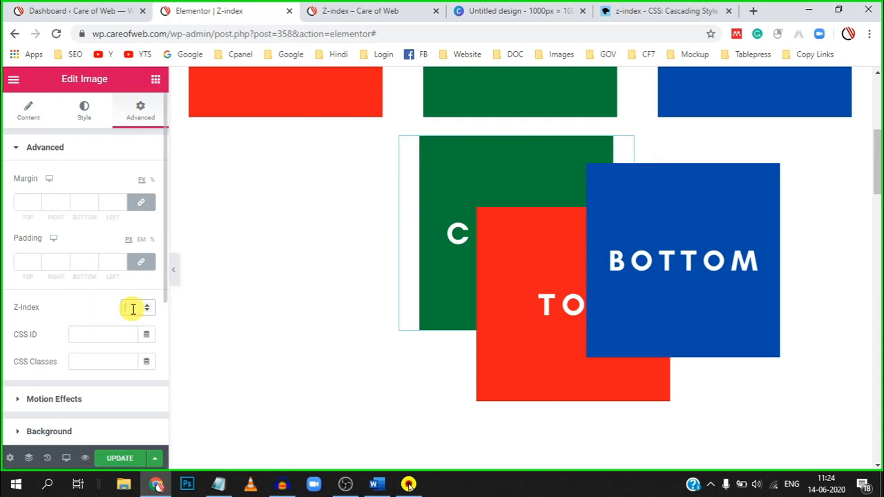
type("5")
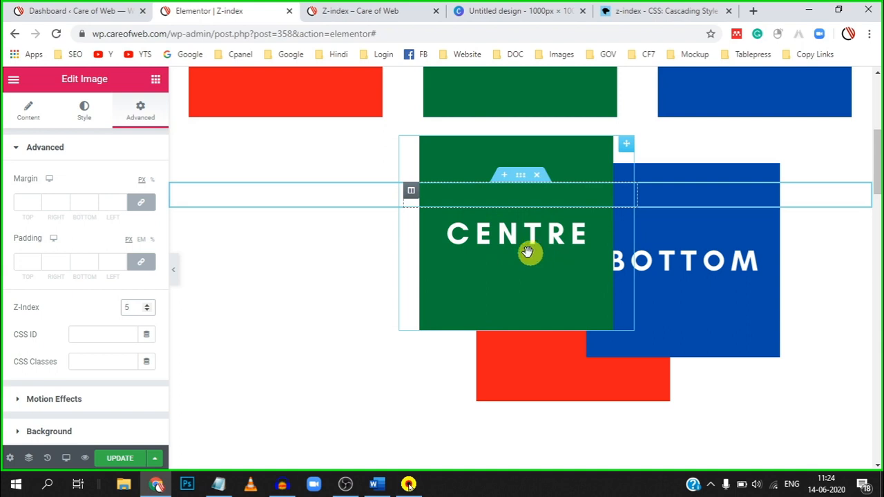
left_click_drag(528, 252, 470, 253)
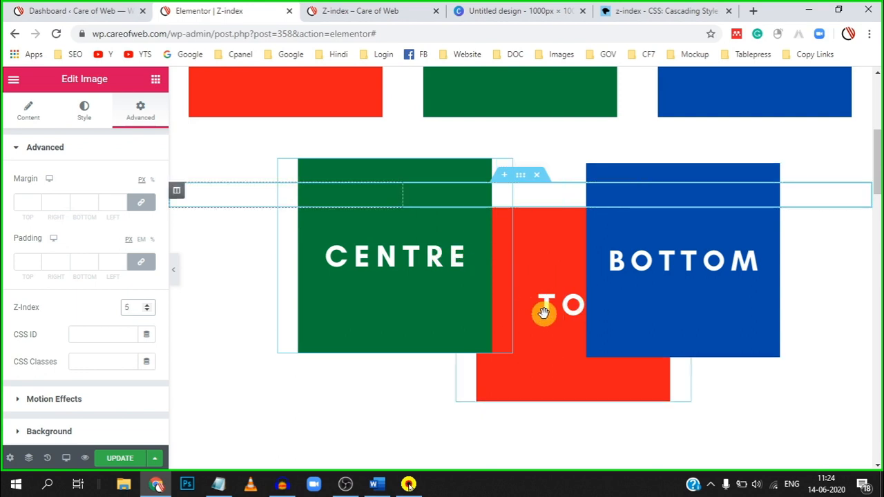
left_click(347, 270)
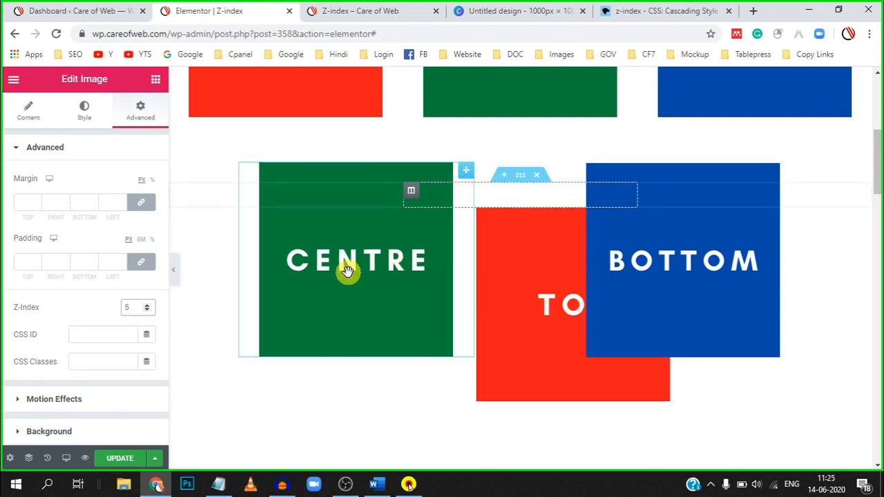
Re-enter the green CENTRE image's Z-Index as 5 and move it rightward over the red TOP image.
left_click(128, 308)
type("5")
left_click_drag(322, 295, 472, 276)
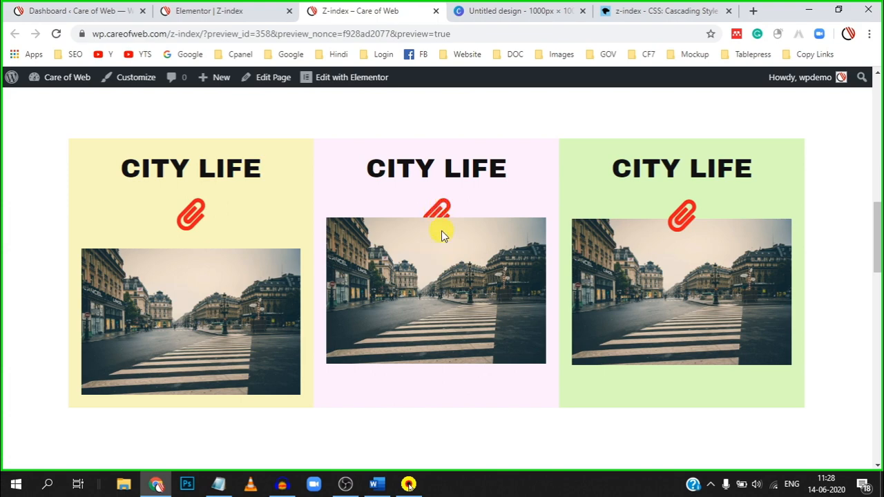
Return to the Elementor editor and delete the middle pink column from the CITY LIFE section.
left_click(243, 14)
scroll(436, 324, "down", 4)
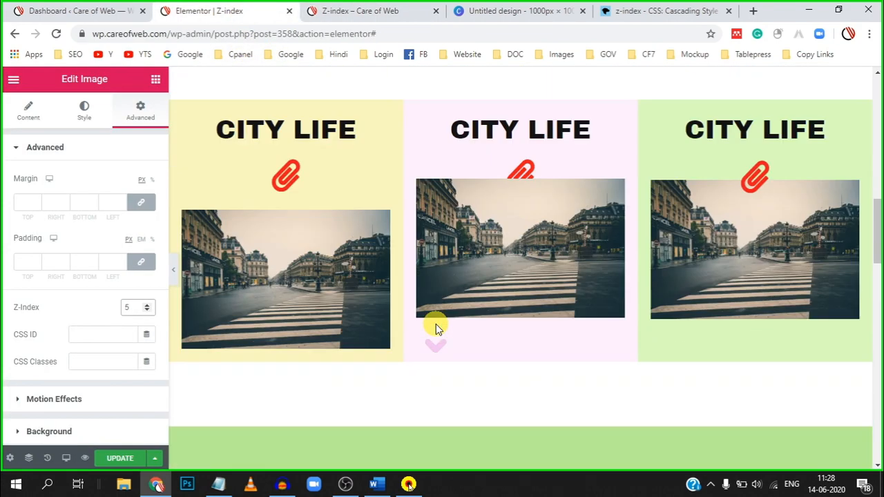
scroll(436, 324, "up", 1)
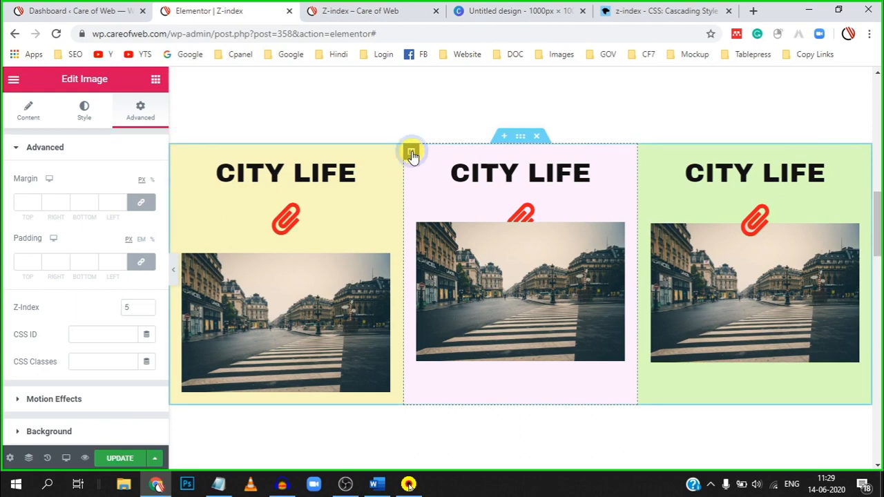
right_click(411, 153)
left_click(443, 338)
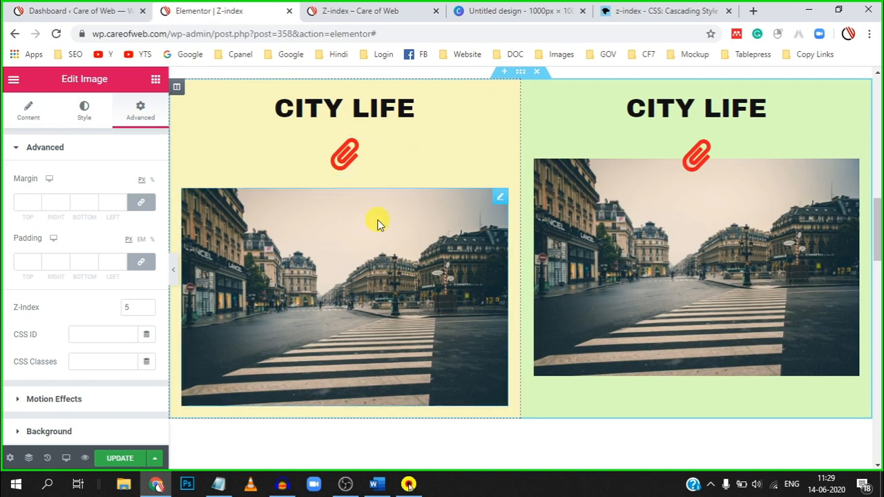
Try a bottom margin of -47 px on the yellow column's paperclip icon and reset it to 0.
left_click(425, 159)
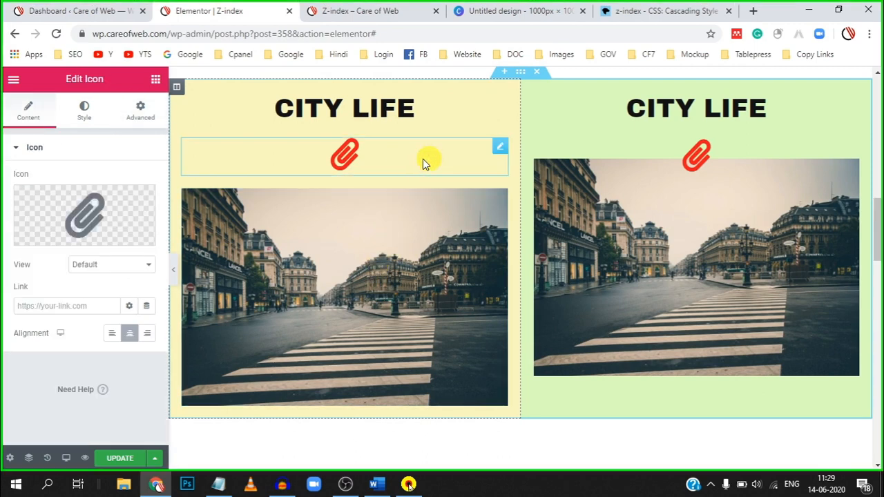
left_click(140, 108)
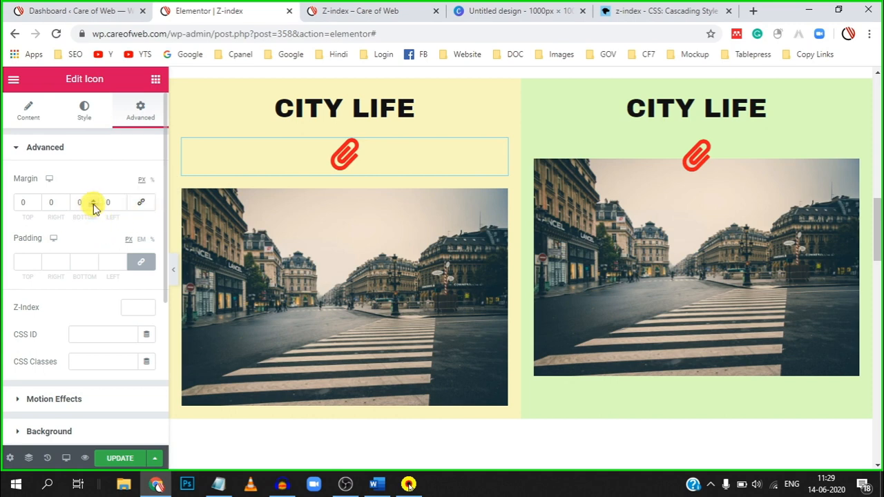
left_click_drag(93, 206, 94, 206)
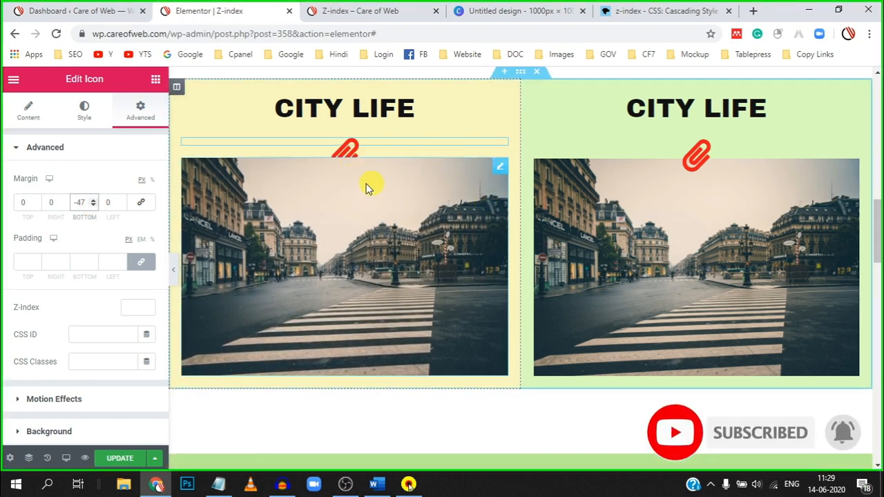
double_click(83, 204)
type("0")
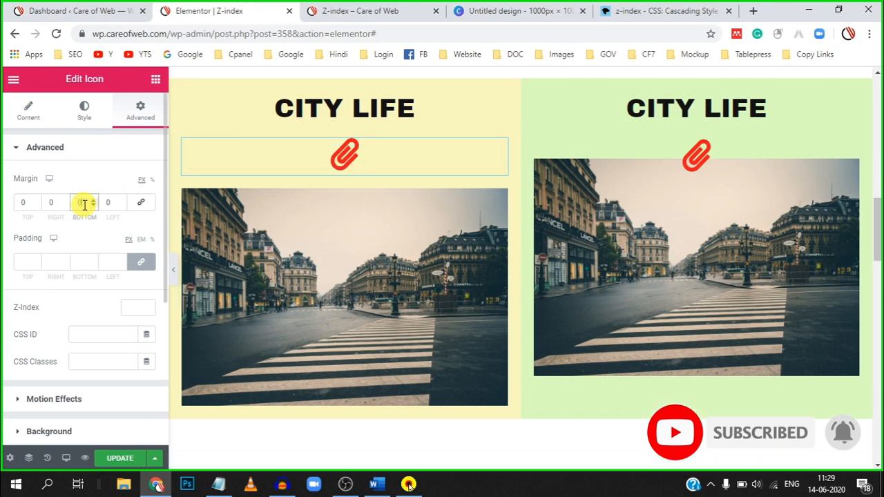
Set the top margin of the street image in the yellow column to -47 px.
left_click(408, 240)
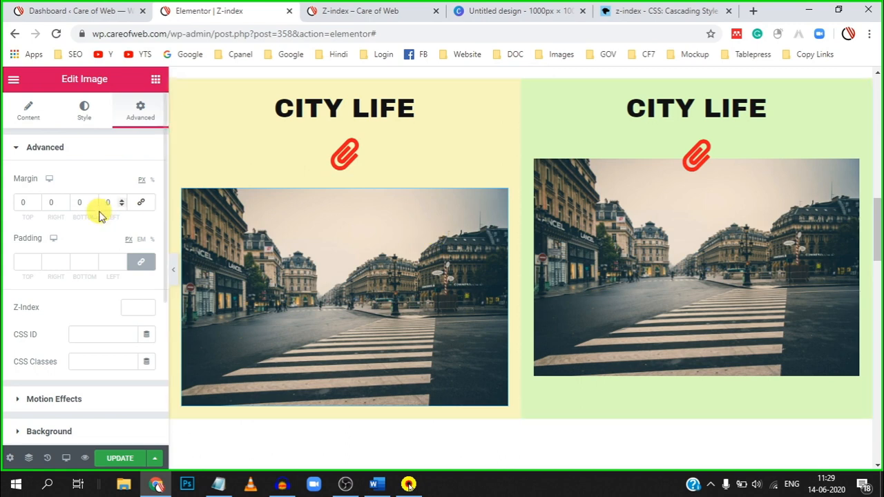
left_click(35, 206)
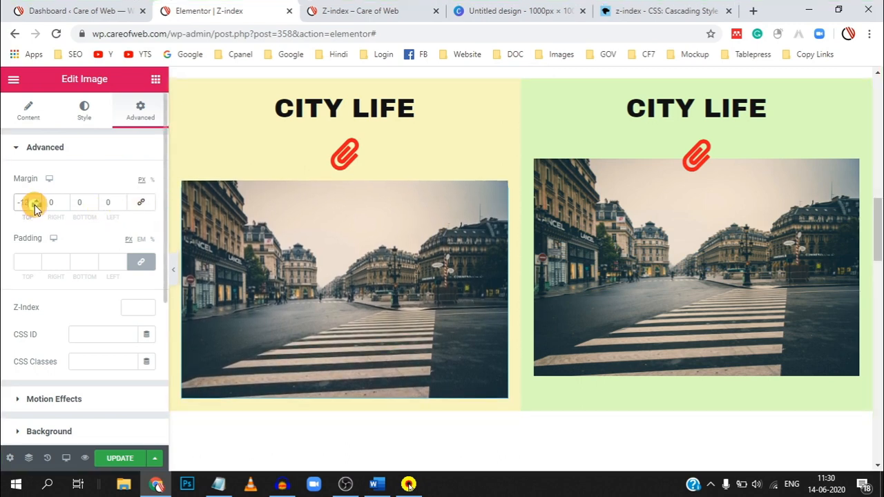
left_click_drag(35, 206, 36, 206)
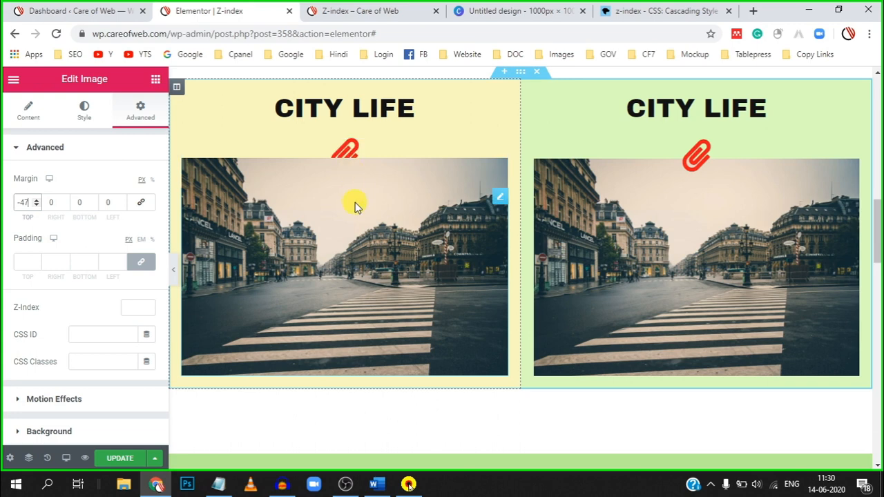
Set the Z-Index of the yellow column's paperclip icon to 2.
left_click(358, 152)
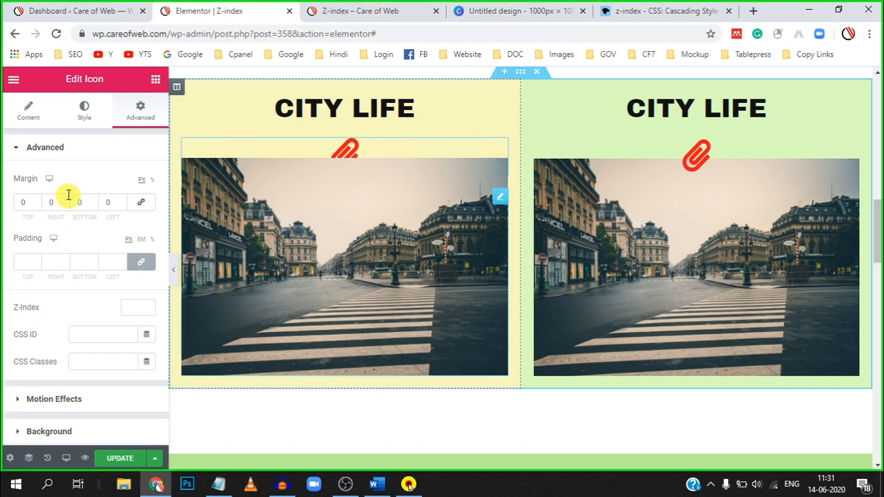
scroll(110, 207, "down", 1)
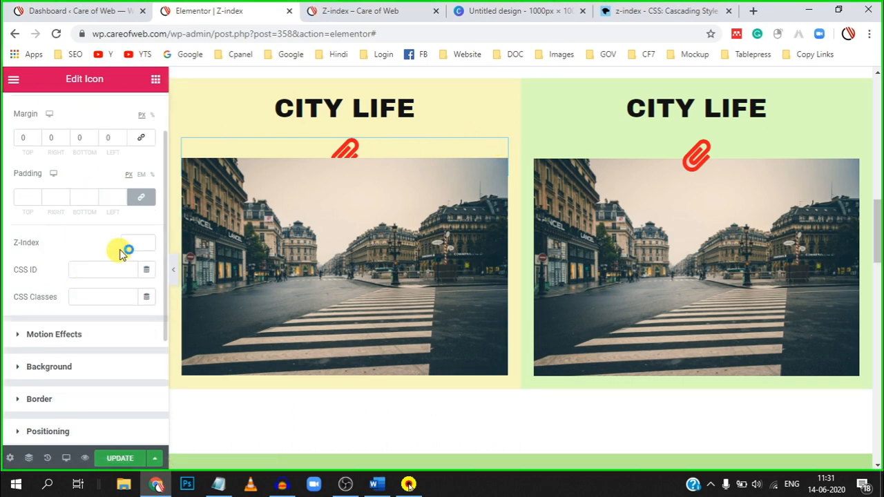
left_click(132, 242)
type("1")
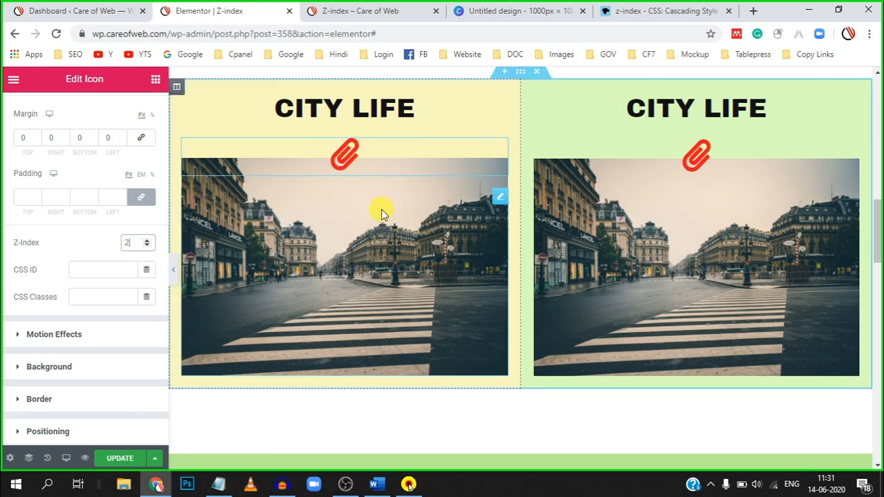
Try a Z-Index of 3 on the yellow column's street image and clear the value again.
left_click(361, 216)
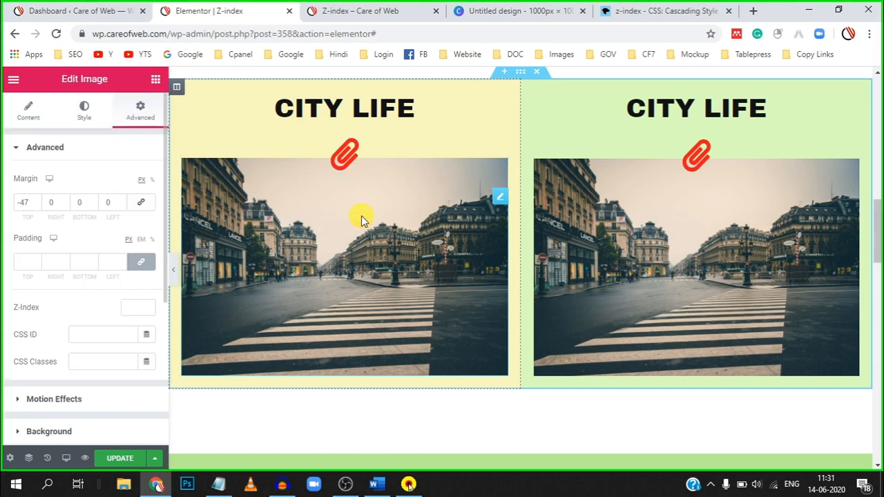
left_click(360, 146)
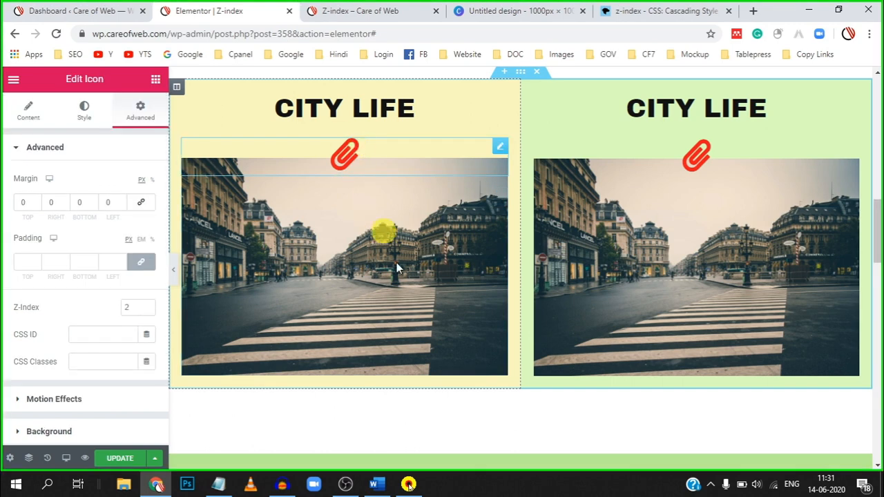
left_click(393, 245)
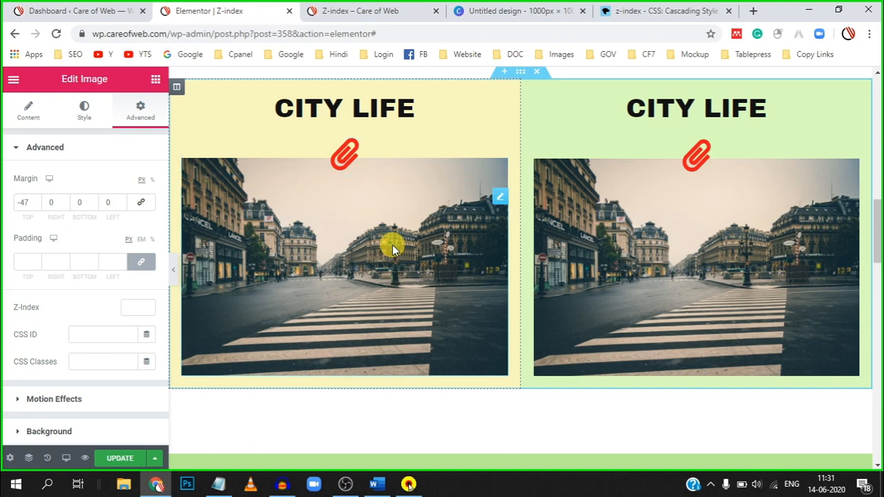
left_click(133, 309)
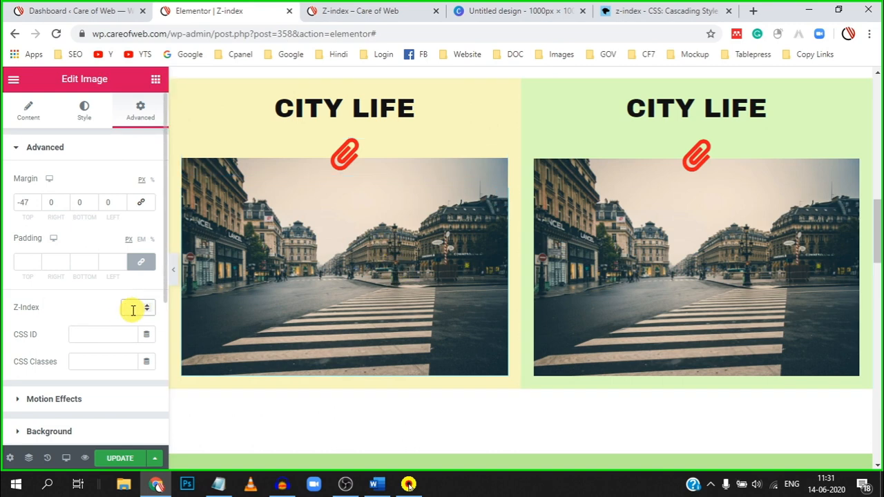
type("3")
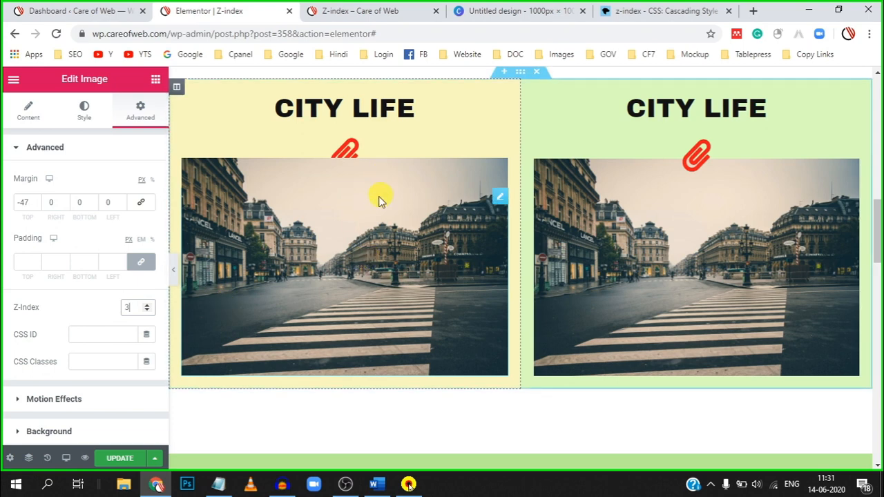
key("BackSpace")
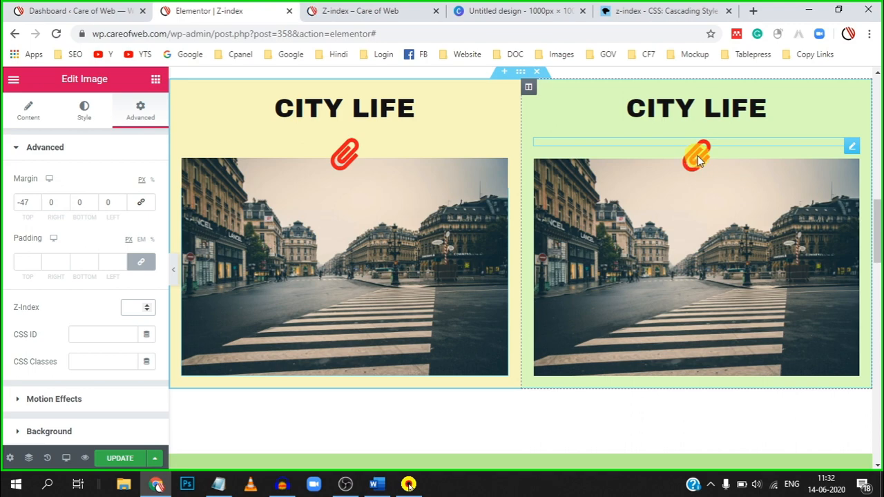
Switch to the MDN z-index page and try the demo's values 1, 3, 5 and 7, going back through 5 to 3.
left_click(667, 12)
scroll(500, 201, "up", 1)
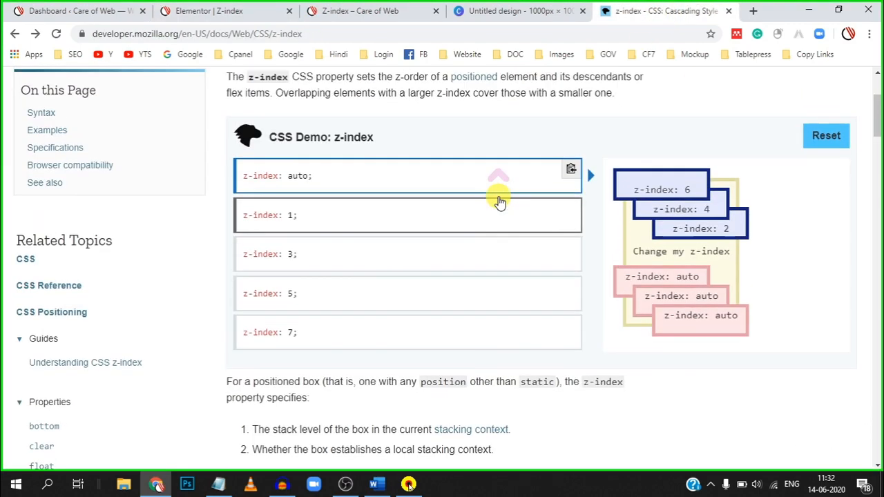
scroll(500, 201, "up", 2)
scroll(500, 200, "down", 1)
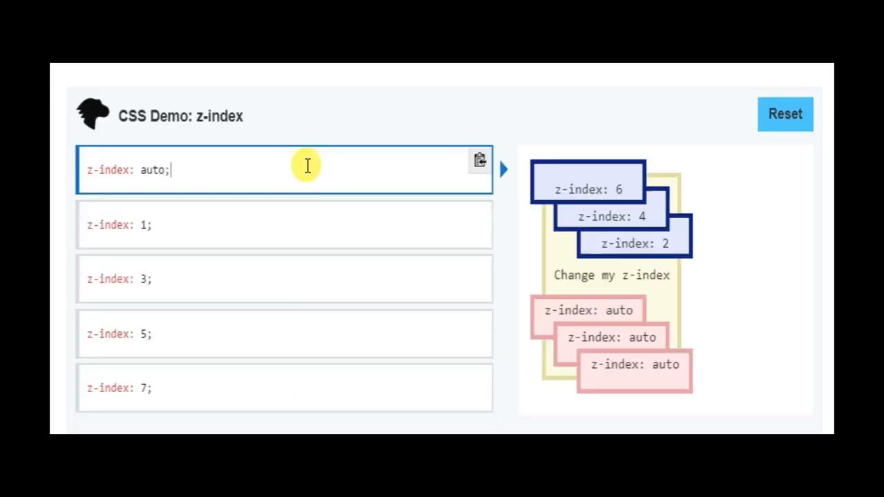
left_click(322, 228)
left_click(333, 269)
left_click(334, 341)
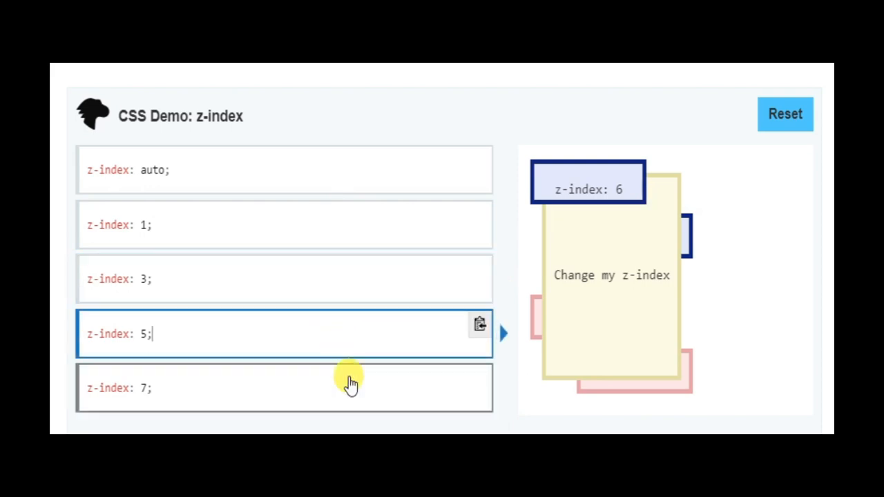
left_click(348, 380)
left_click(347, 325)
left_click(339, 290)
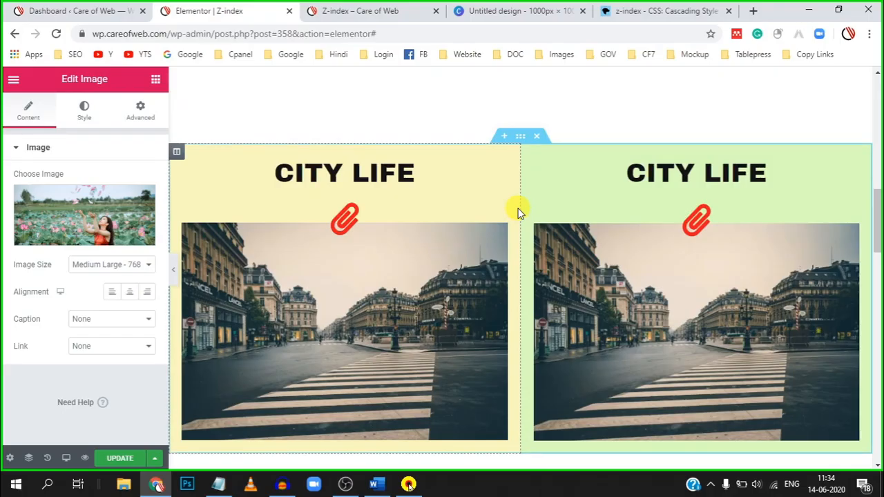
In the Elementor editor, set the Z-Index of the lotus-field photo in the overlapping group to 0.
scroll(518, 208, "down", 6)
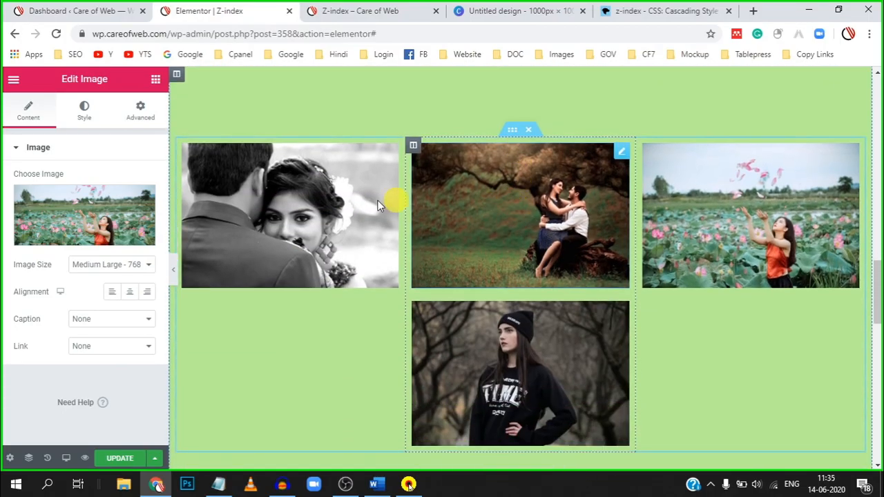
scroll(704, 242, "down", 2)
scroll(691, 236, "down", 3)
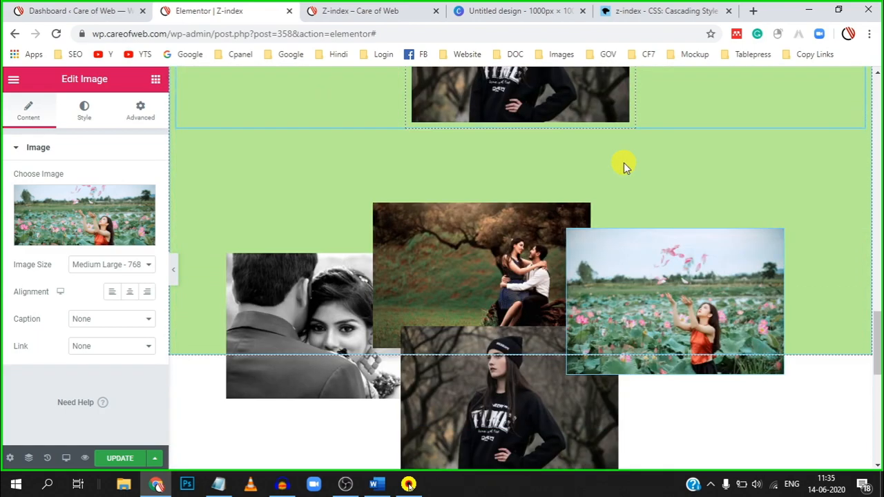
scroll(624, 163, "down", 2)
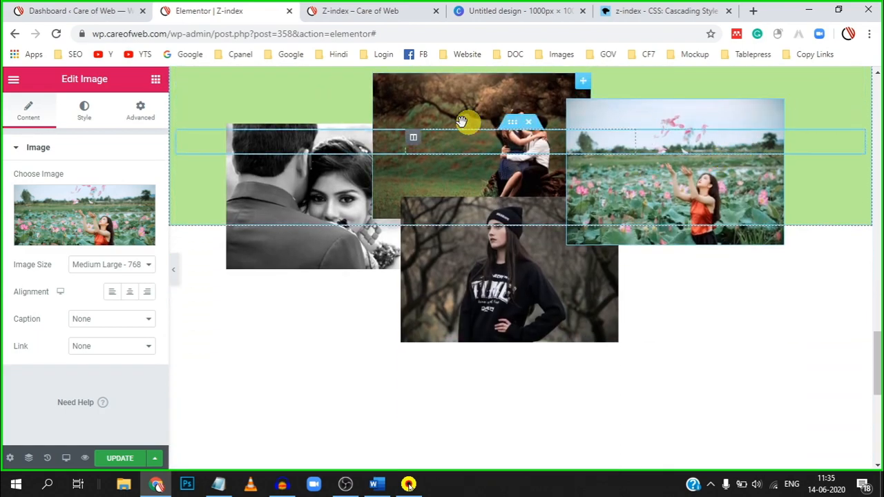
scroll(492, 254, "up", 1)
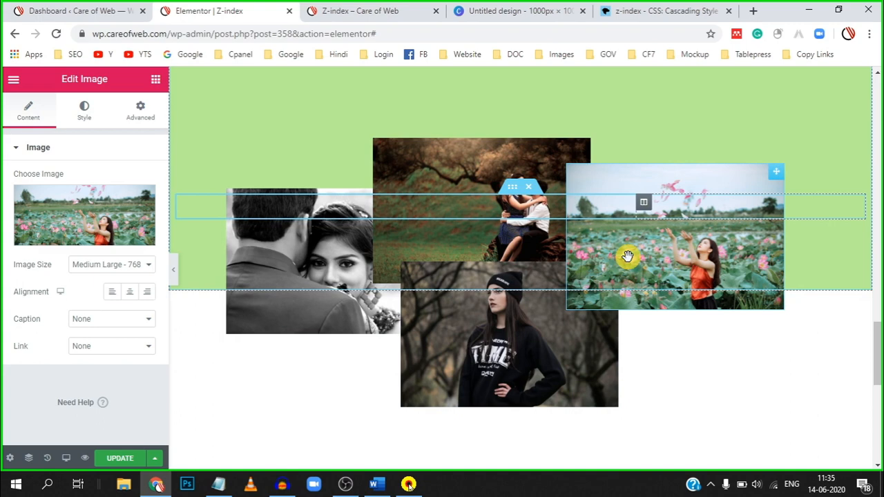
left_click(140, 111)
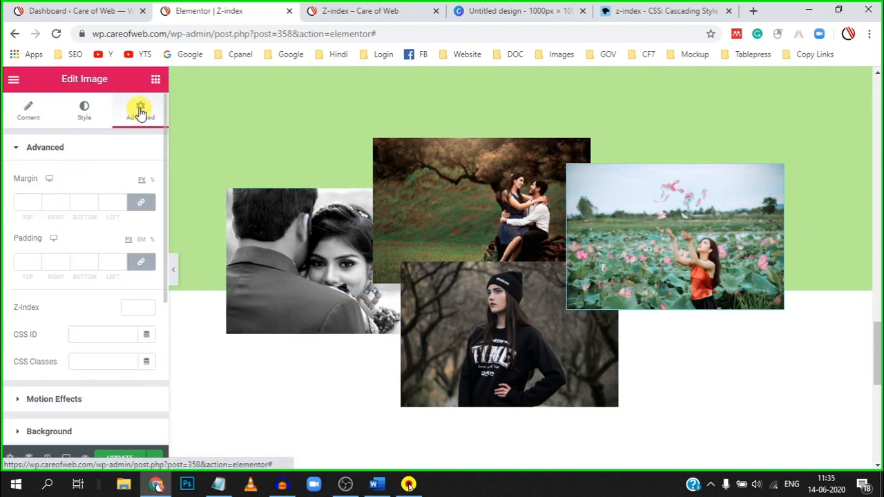
left_click(131, 308)
type("0")
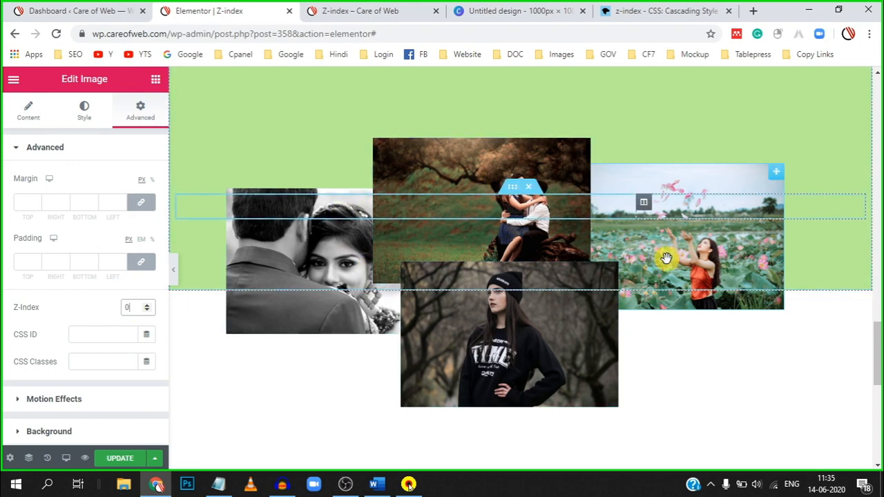
Move the black-and-white couple photo onto the photo of the couple under the tree and set its Z-Index to 4.
left_click_drag(303, 222, 448, 120)
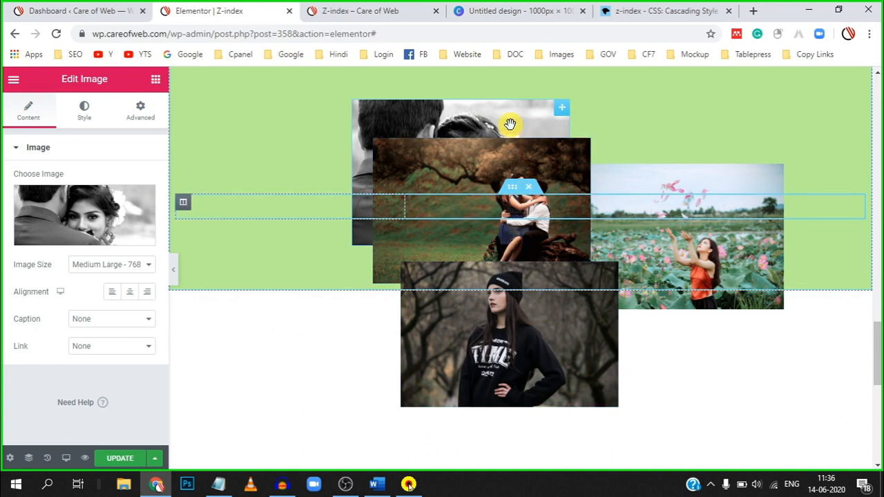
left_click(140, 108)
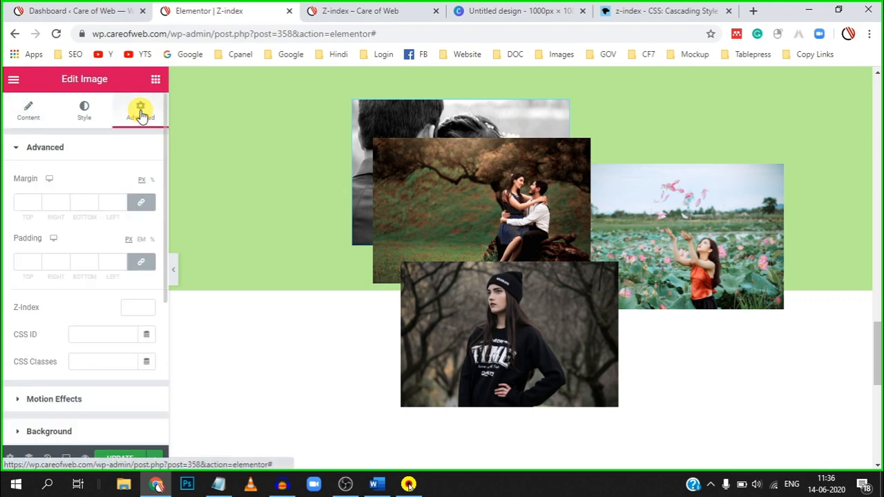
left_click(130, 307)
type("4")
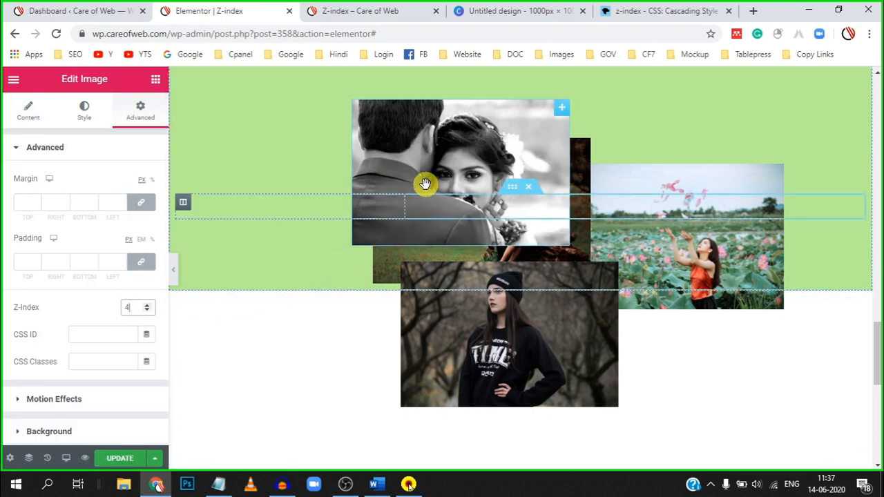
Move the black-and-white photo over each of the other photos, ending over the upper-left corner of the tree couple photo.
left_click_drag(452, 148, 494, 264)
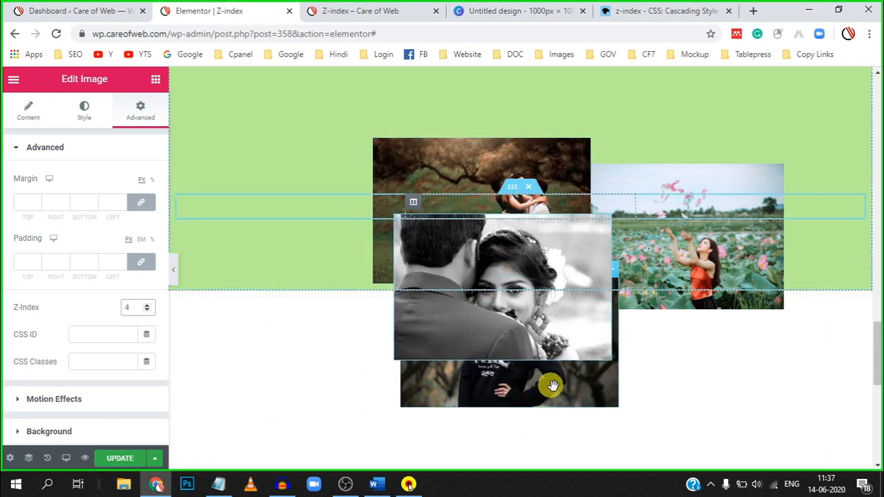
left_click_drag(516, 247, 670, 201)
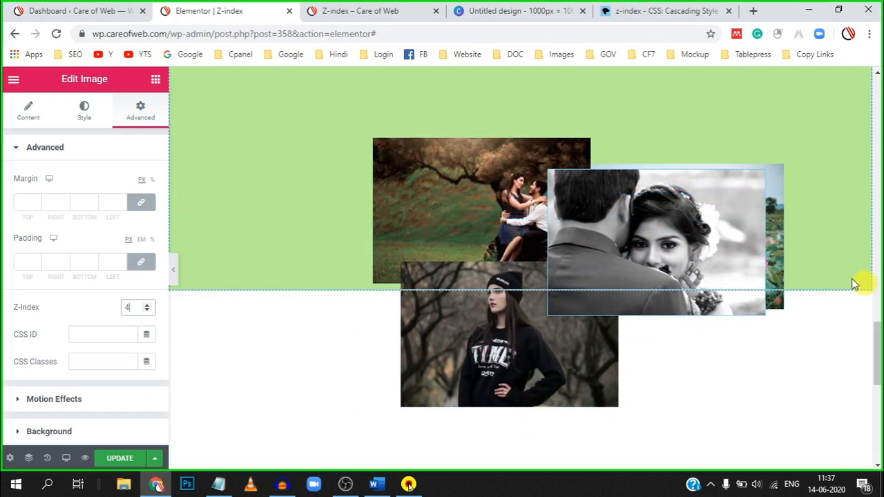
left_click_drag(635, 250, 390, 123)
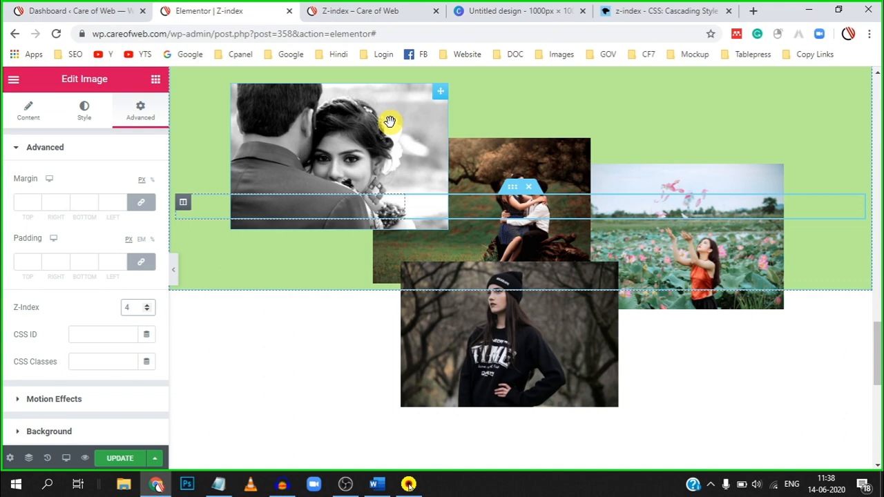
mouse_move(390, 122)
left_mouse_down()
mouse_move(491, 182)
mouse_move(612, 212)
mouse_move(593, 180)
mouse_move(613, 214)
mouse_move(381, 136)
left_mouse_up()
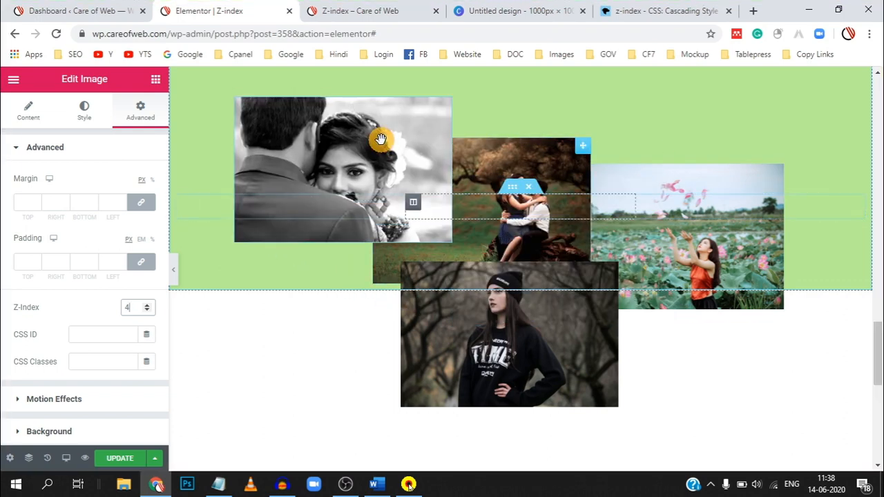
Select the lotus-field photo and look through its advanced settings.
left_click(660, 182)
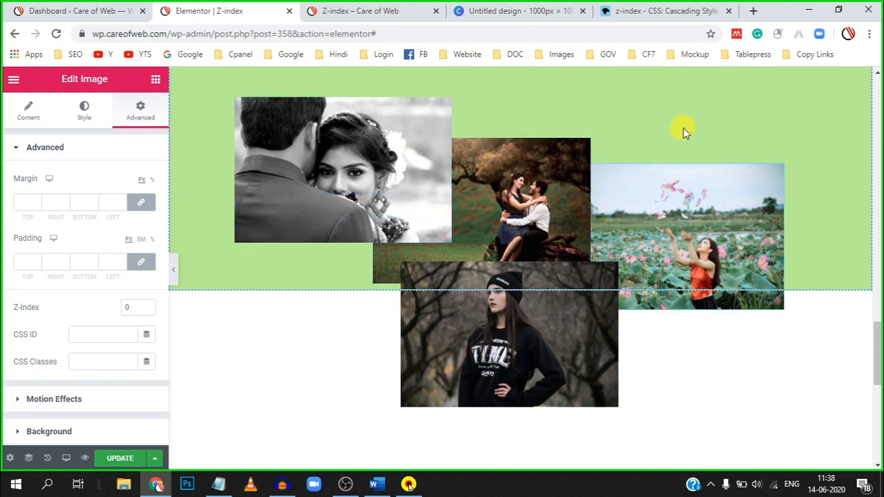
scroll(652, 192, "up", 1)
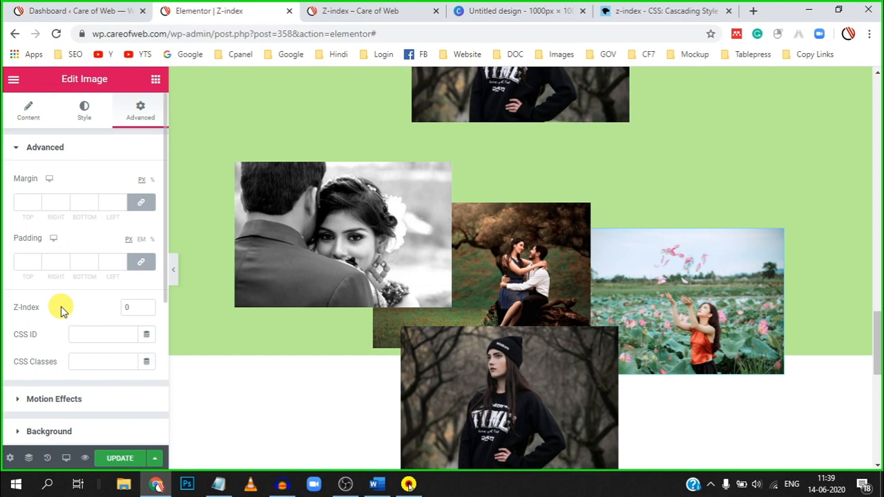
scroll(47, 325, "down", 1)
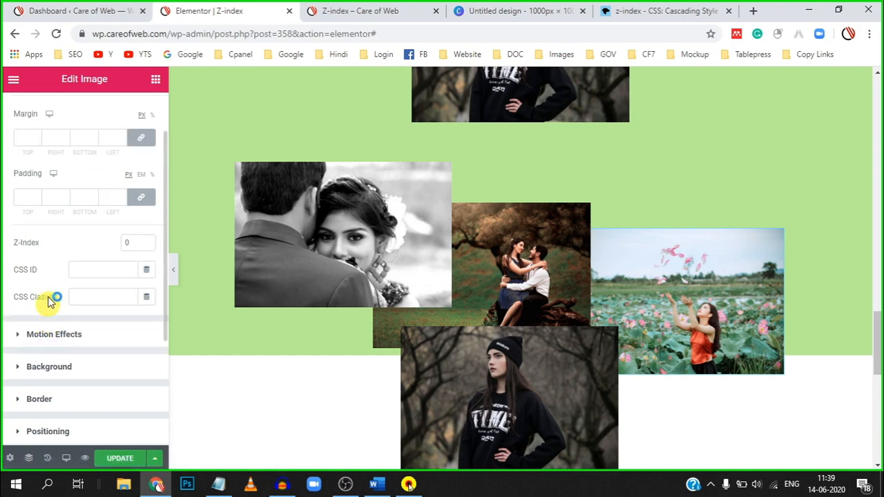